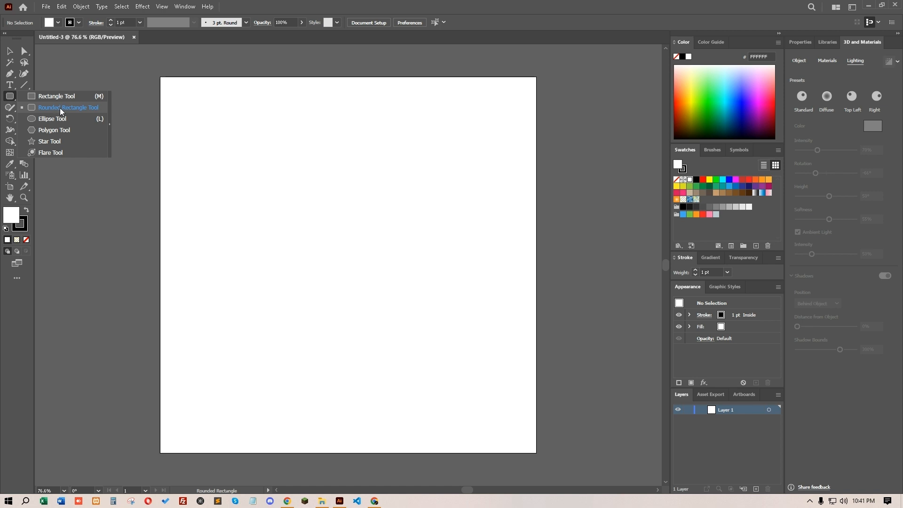
# Choose the Rounded Rectangle tool and set its appearance to no stroke with a black fill.
pyautogui.click(62, 109)
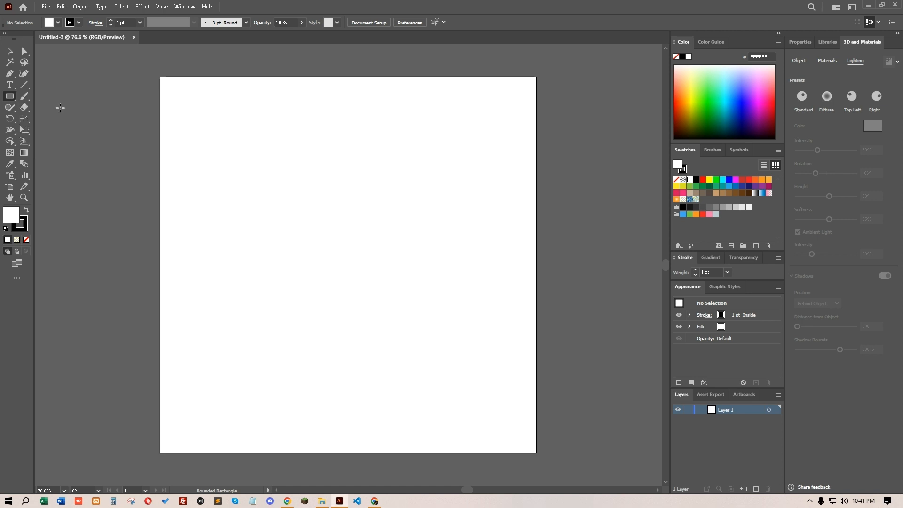
pyautogui.click(26, 223)
pyautogui.click(677, 180)
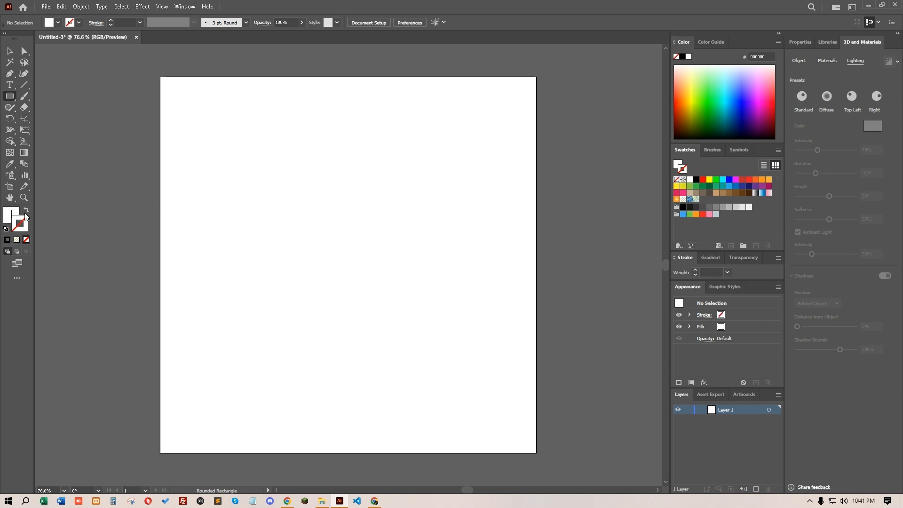
pyautogui.click(13, 214)
pyautogui.click(696, 180)
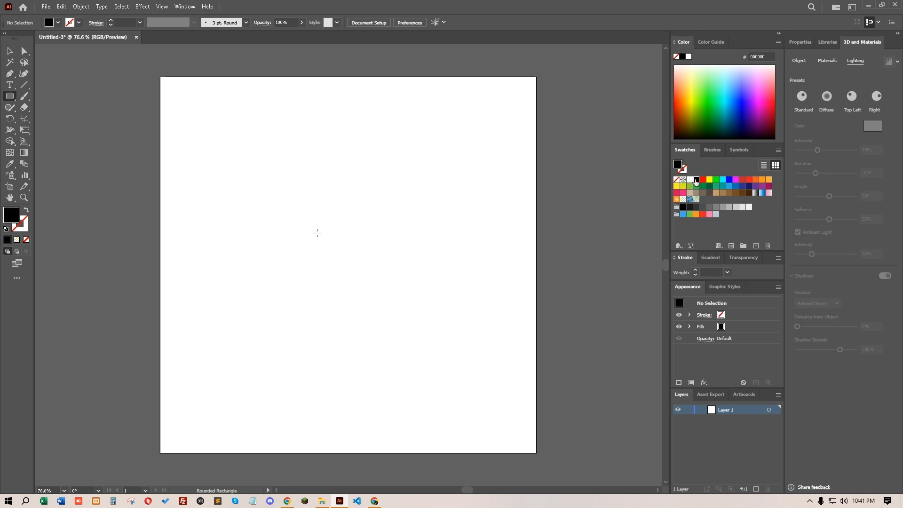
# Create a rounded rectangle 300 px wide and 300 px high with a 70 px corner radius in the artboard's middle.
pyautogui.click(318, 231)
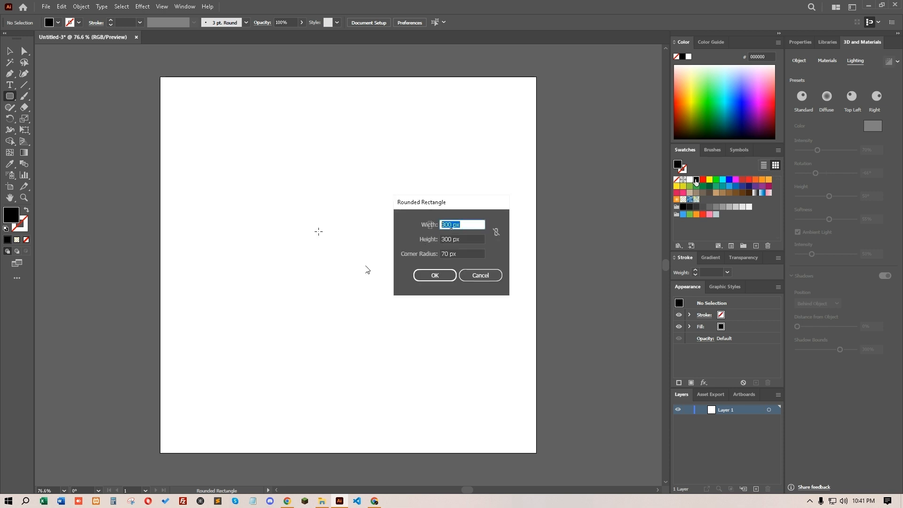
pyautogui.write('300')
pyautogui.press('Tab')
pyautogui.write('300')
pyautogui.press('Tab')
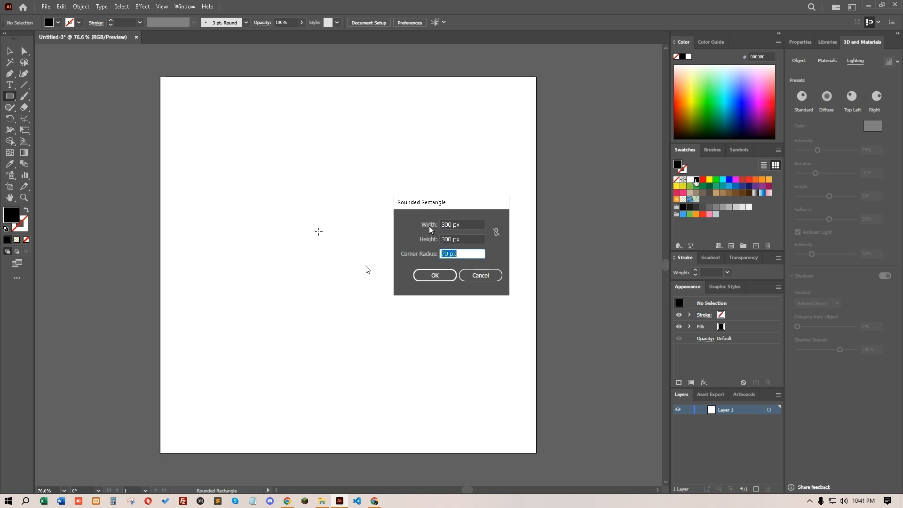
pyautogui.write('70')
pyautogui.press('Return')
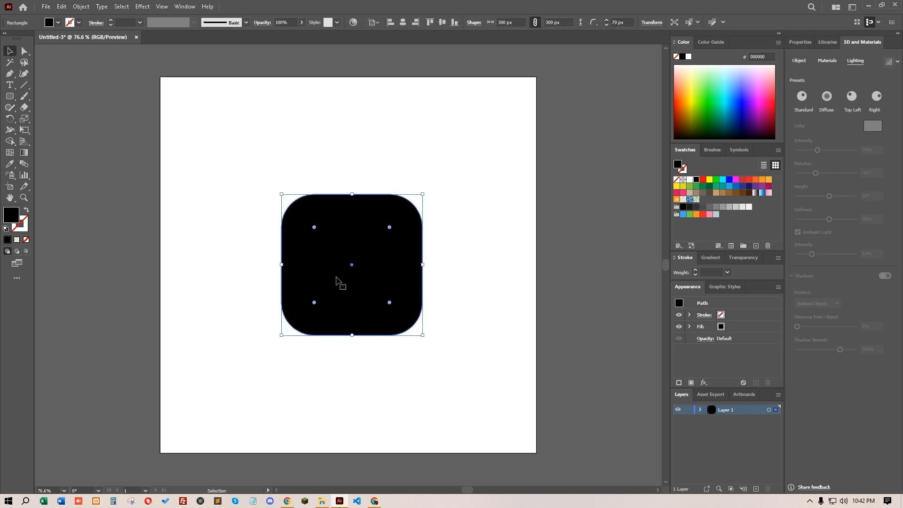
# Offset the black rounded square's path by -40 px and fill the new inner shape with white.
pyautogui.press('v')
pyautogui.click(81, 7)
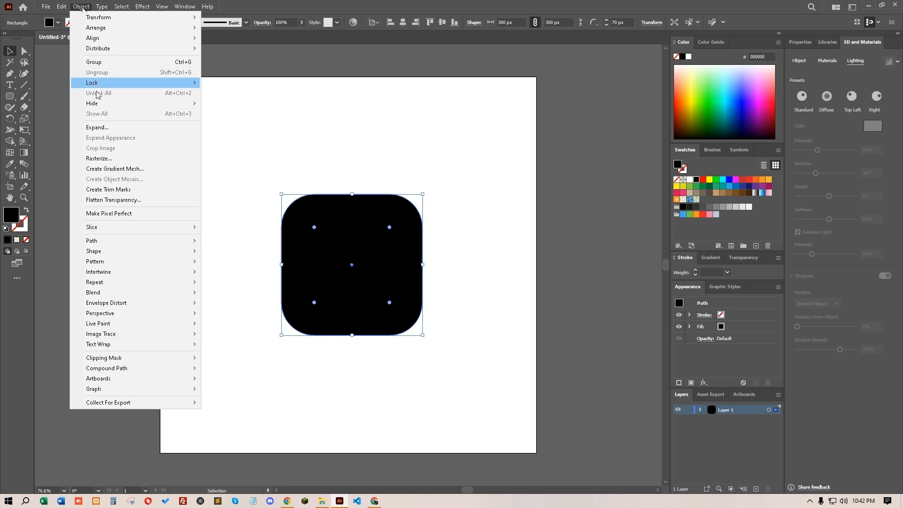
pyautogui.moveTo(112, 241)
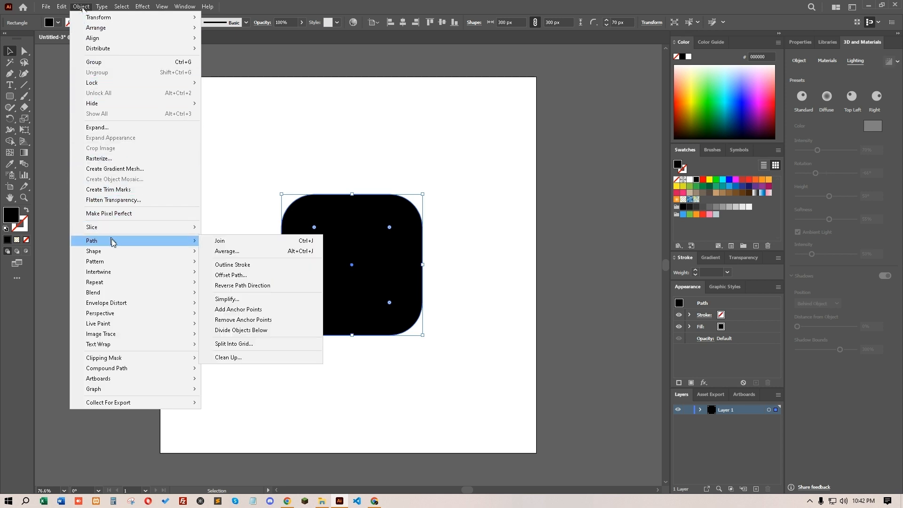
pyautogui.click(247, 276)
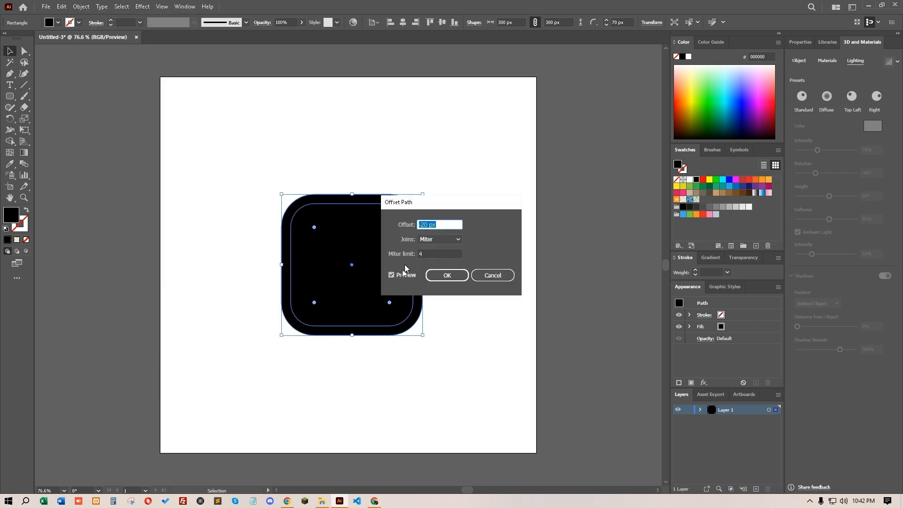
pyautogui.moveTo(414, 205); pyautogui.dragTo(485, 181)
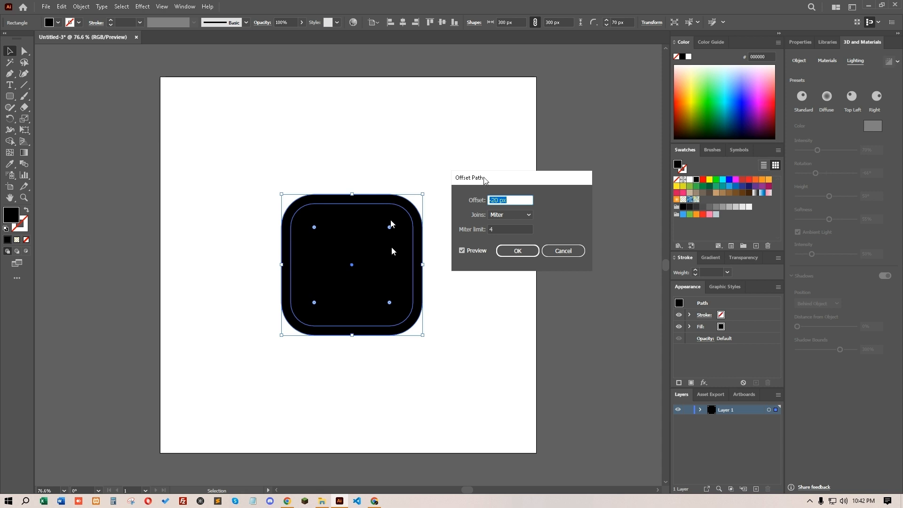
pyautogui.click(494, 199)
pyautogui.write('4')
pyautogui.press('Tab')
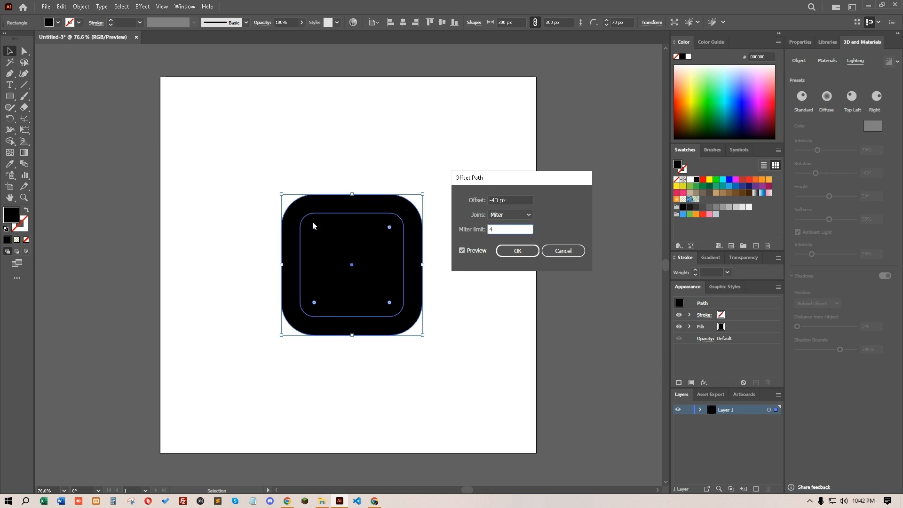
pyautogui.click(518, 251)
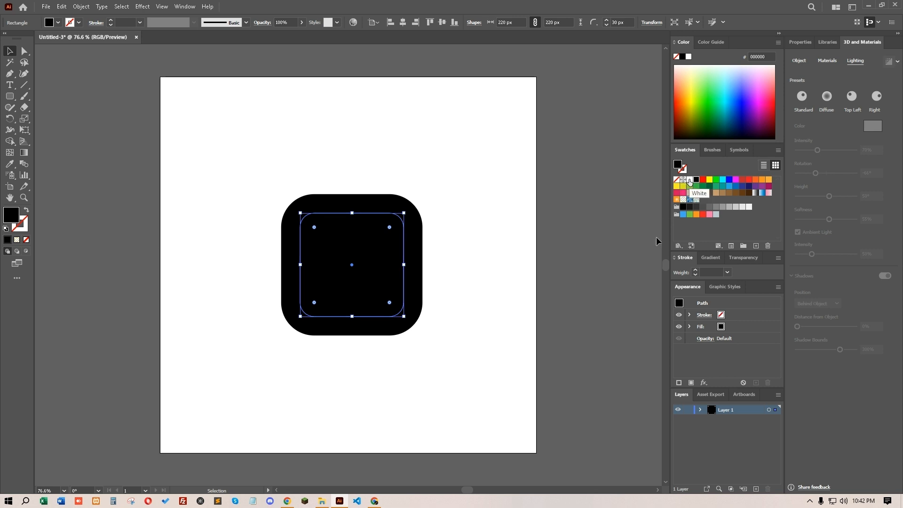
pyautogui.click(689, 180)
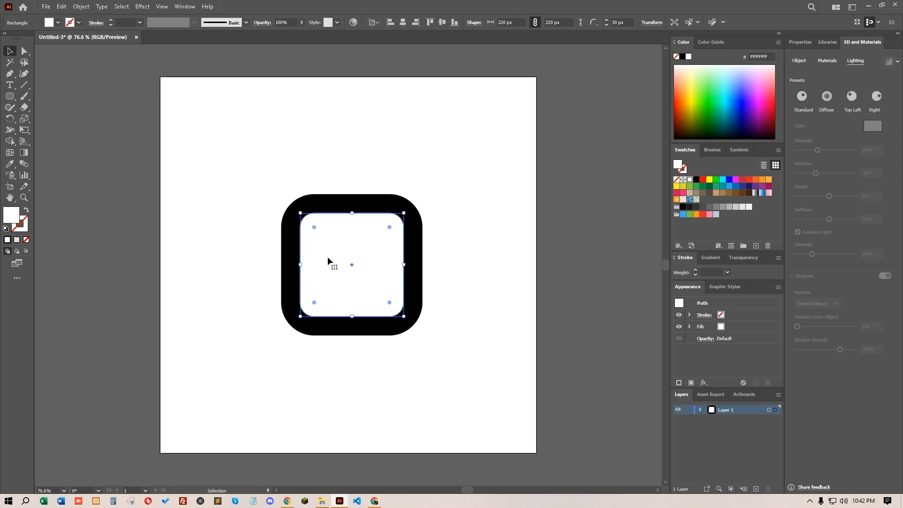
# Offset the white inner shape's path by -20 px to make a third, smaller square.
pyautogui.click(81, 6)
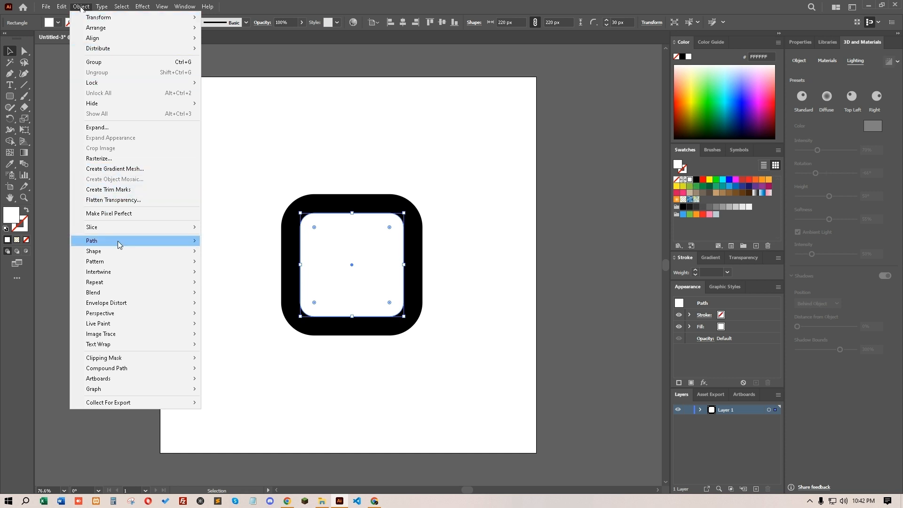
pyautogui.moveTo(120, 243)
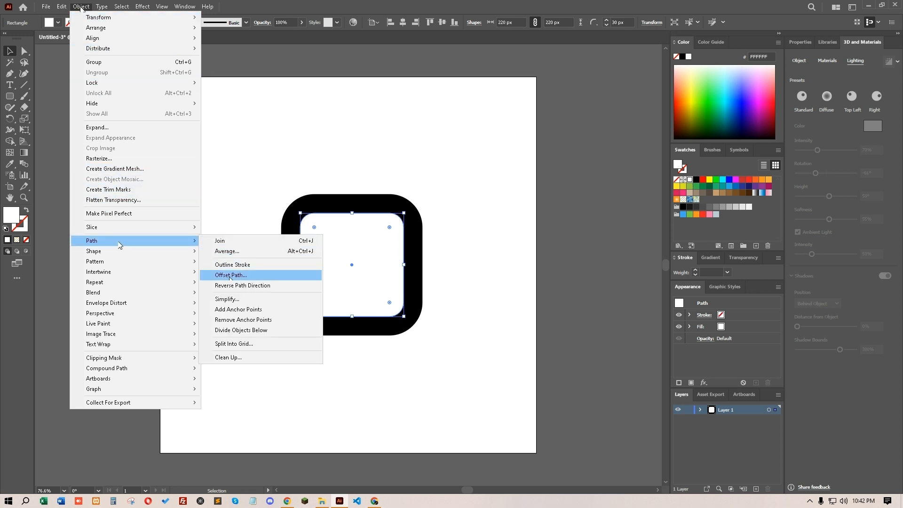
pyautogui.click(230, 275)
pyautogui.click(494, 200)
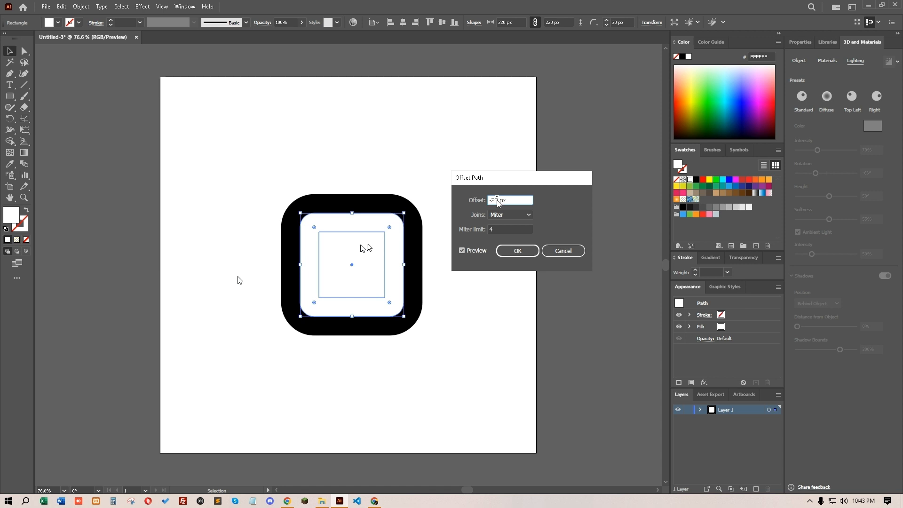
pyautogui.press('Tab')
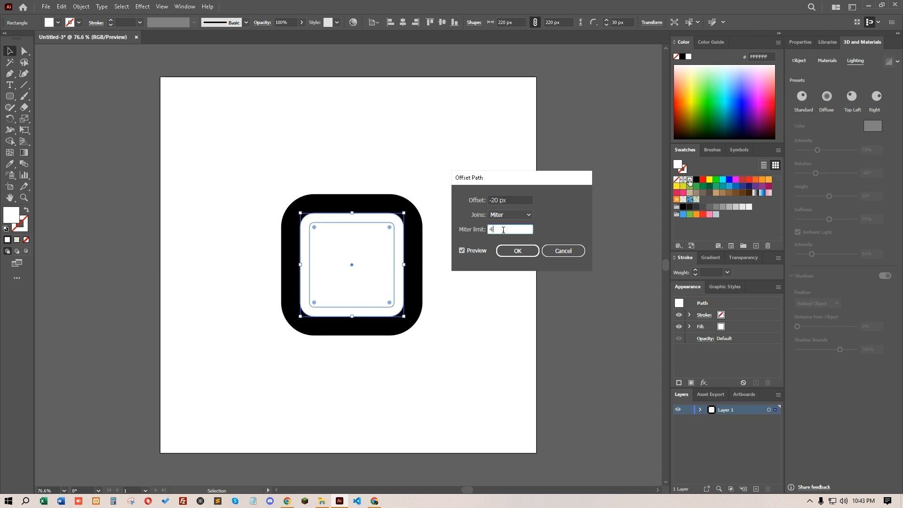
pyautogui.click(518, 250)
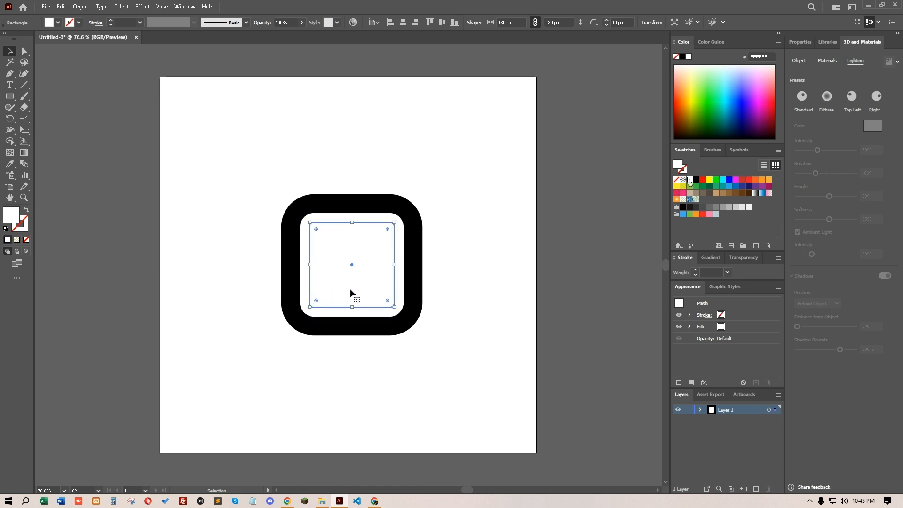
# Fill the innermost square with magenta and lighten it to the pink F754FC.
pyautogui.click(736, 180)
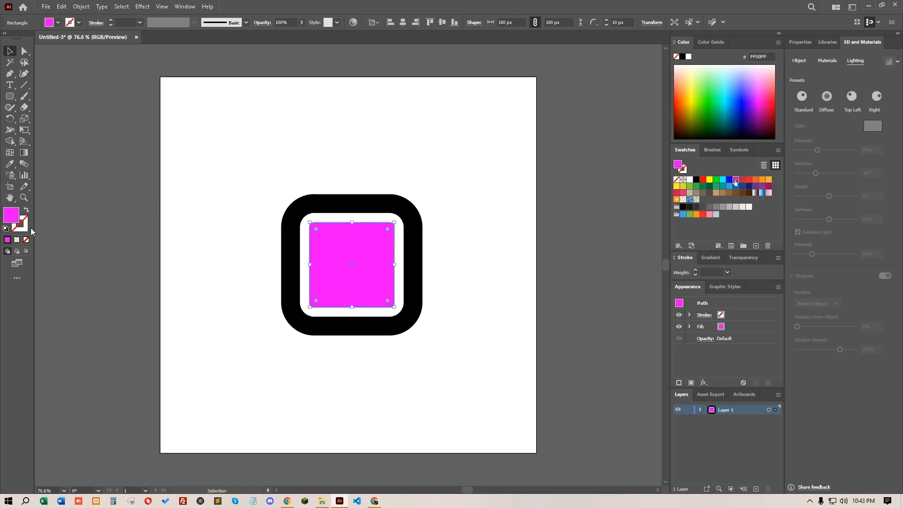
pyautogui.doubleClick(12, 219)
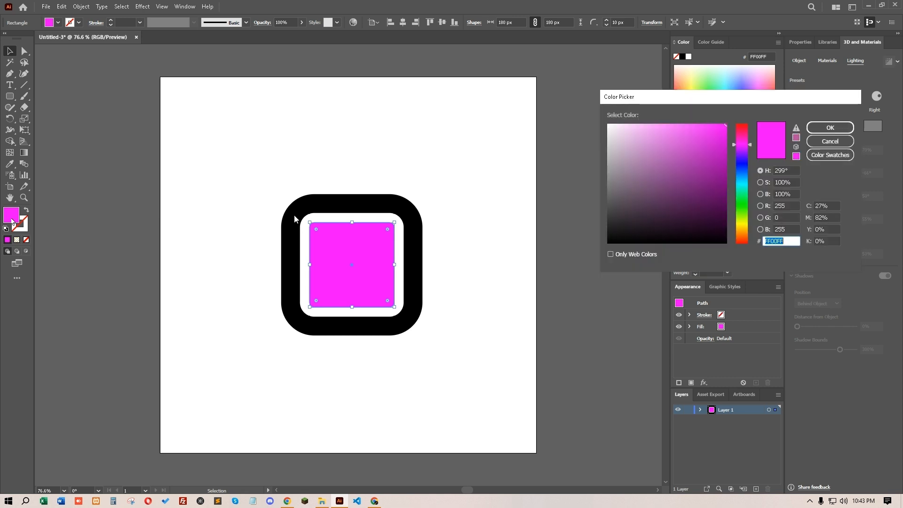
pyautogui.moveTo(718, 126); pyautogui.dragTo(687, 125)
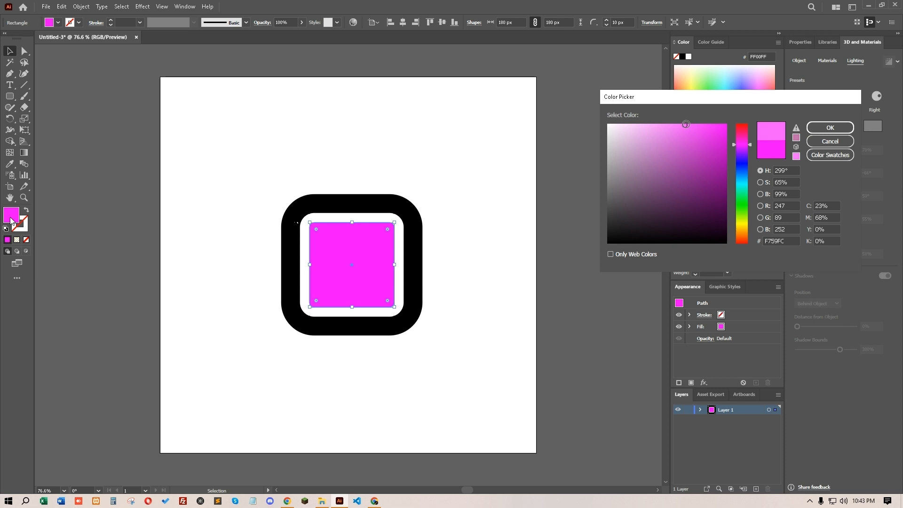
pyautogui.click(830, 128)
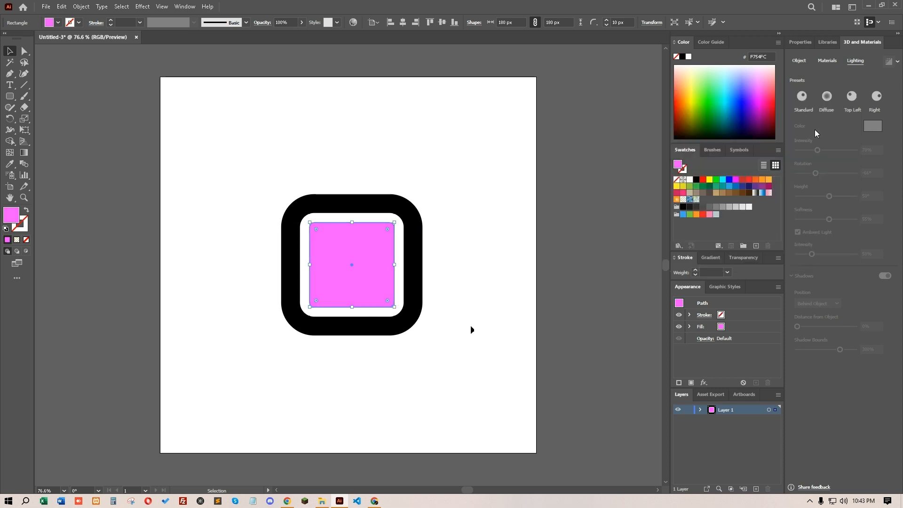
# Group the three nested squares and move the group slightly up and to the right on the artboard.
pyautogui.moveTo(440, 354)
pyautogui.mouseDown()
pyautogui.moveTo(256, 179)
pyautogui.moveTo(434, 353)
pyautogui.mouseUp()
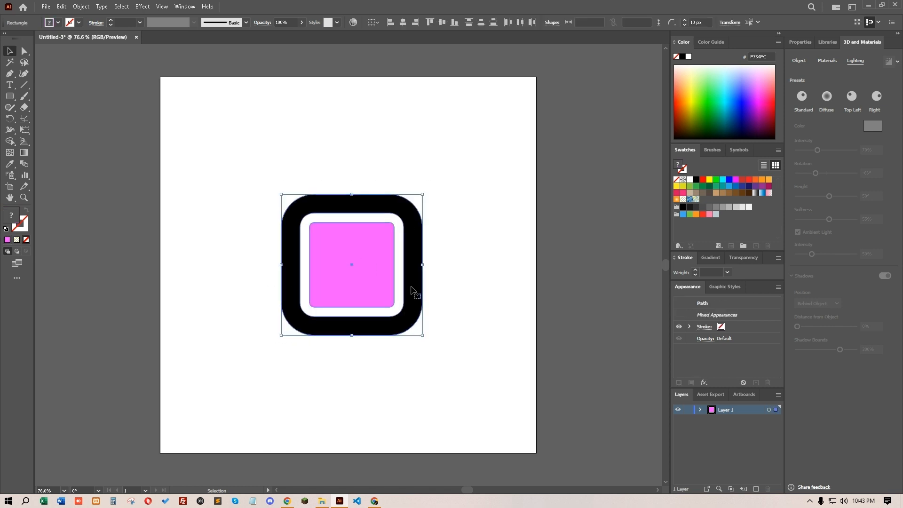
pyautogui.rightClick(411, 288)
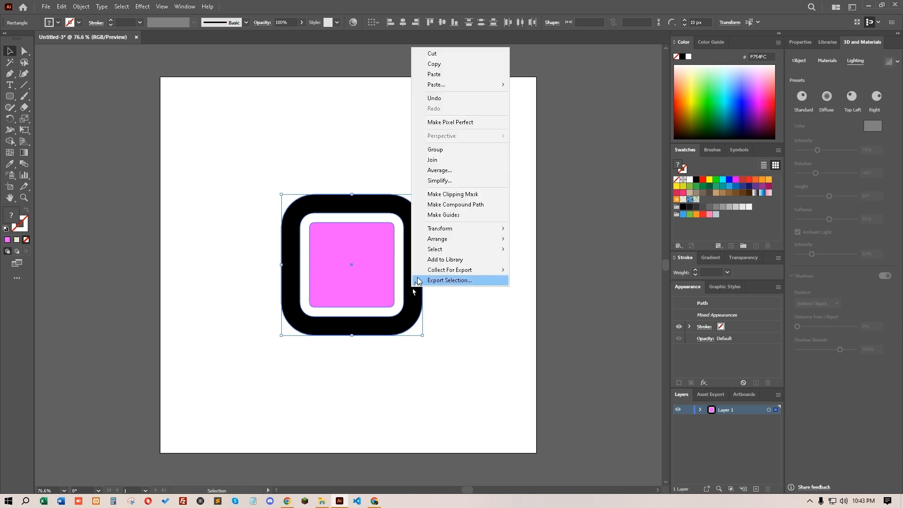
pyautogui.click(435, 149)
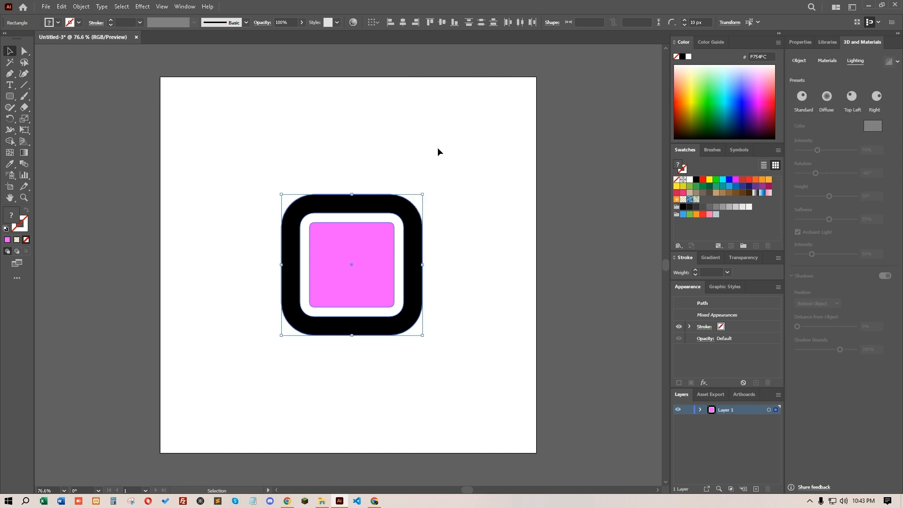
pyautogui.moveTo(425, 282); pyautogui.dragTo(461, 261)
pyautogui.click(451, 365)
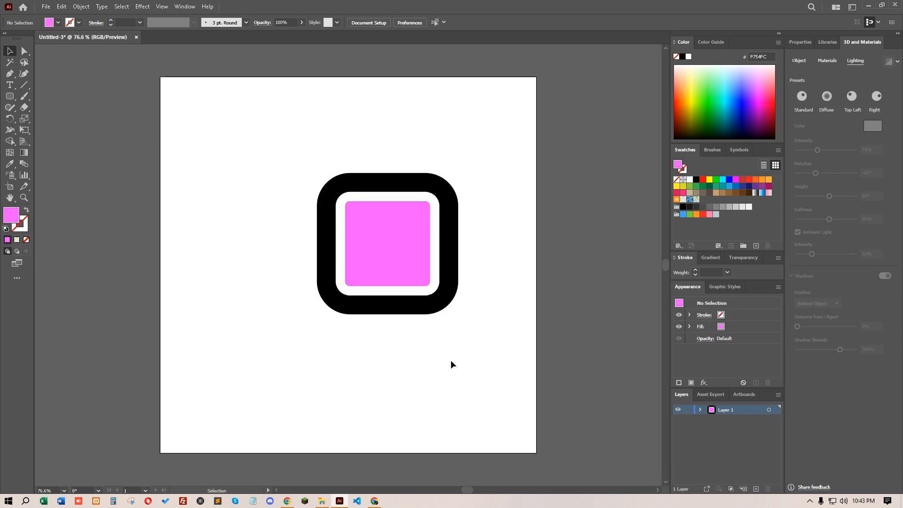
# Duplicate the group beyond the artboard's left edge and reposition the original near the artboard's center.
pyautogui.moveTo(434, 303); pyautogui.dragTo(131, 312)
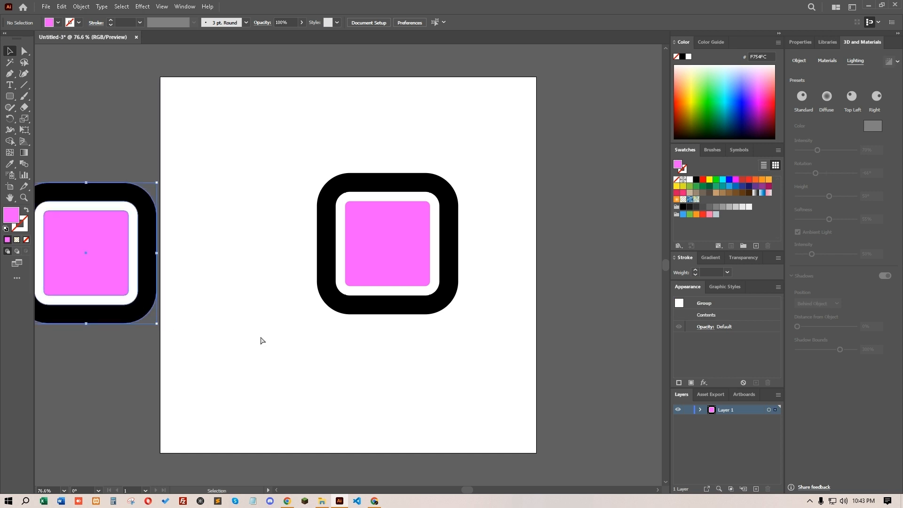
pyautogui.scroll(-2, 264, 337)
pyautogui.moveTo(369, 309); pyautogui.dragTo(355, 315)
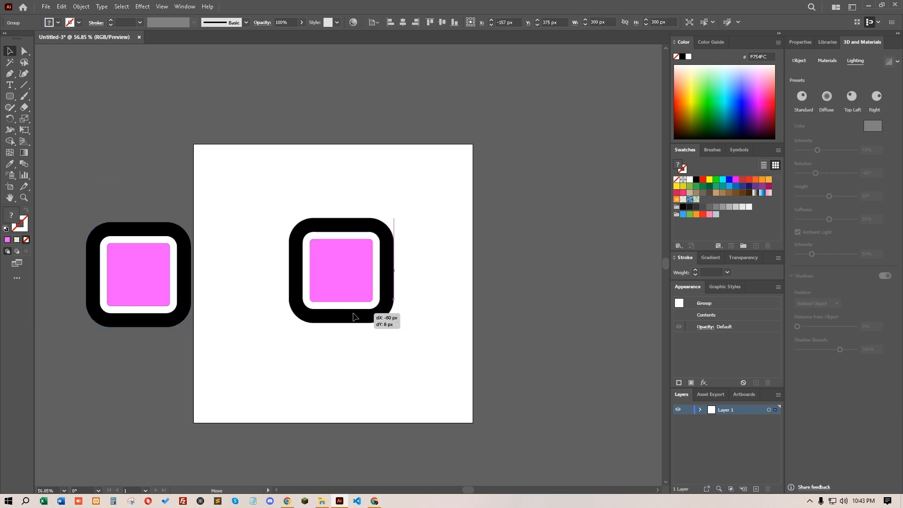
pyautogui.click(313, 351)
pyautogui.scroll(4, 357, 343)
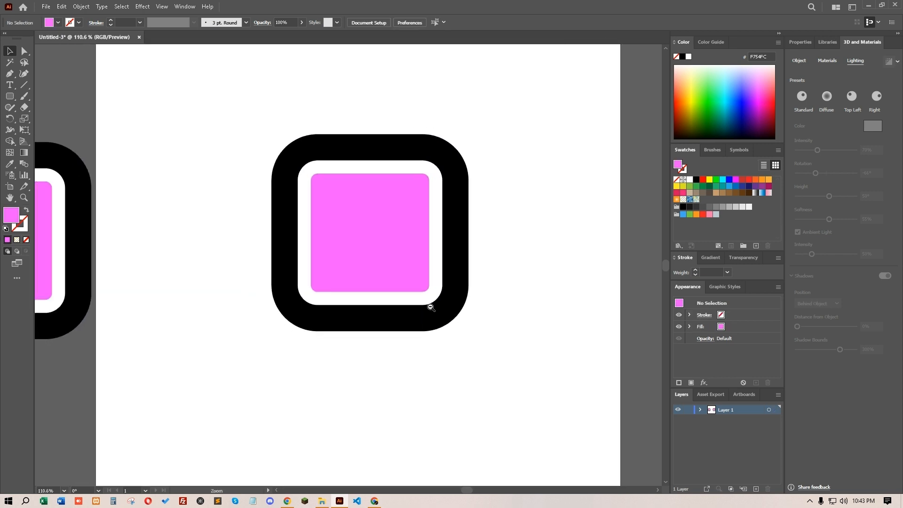
pyautogui.moveTo(423, 314)
pyautogui.mouseDown()
pyautogui.moveTo(419, 326)
pyautogui.moveTo(423, 319)
pyautogui.mouseUp()
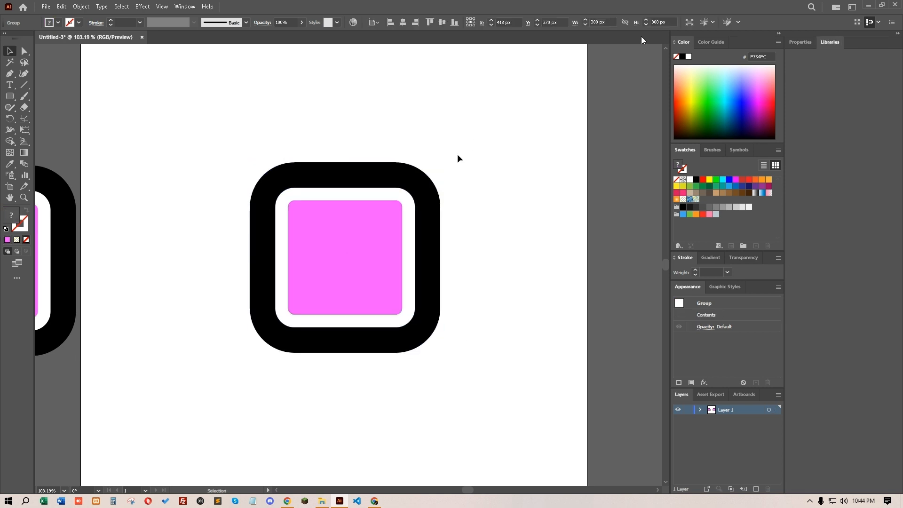
# Apply the 3D Inflate effect to the nested-square group on the artboard.
pyautogui.click(458, 154)
pyautogui.click(367, 234)
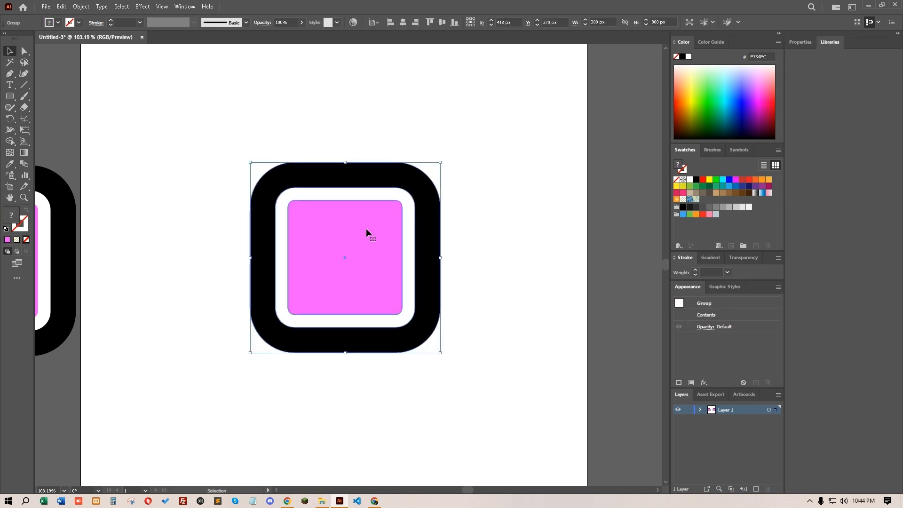
pyautogui.click(184, 6)
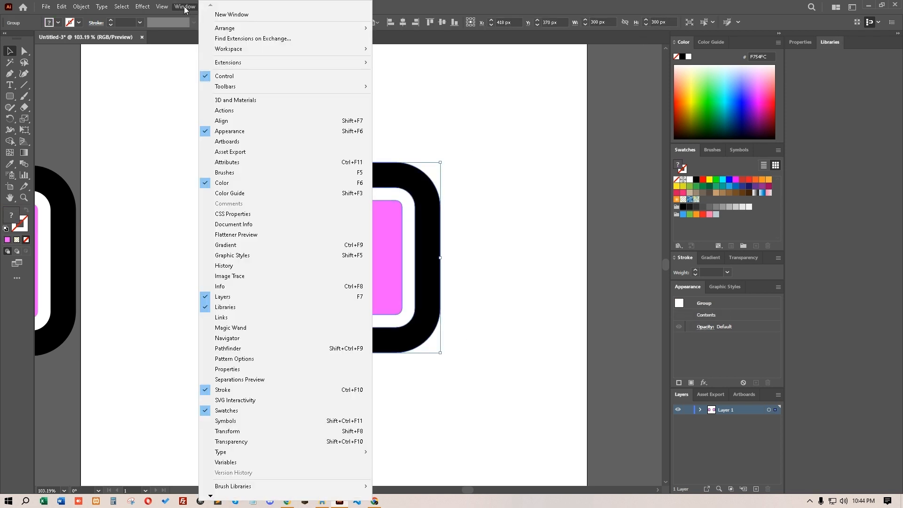
pyautogui.click(219, 100)
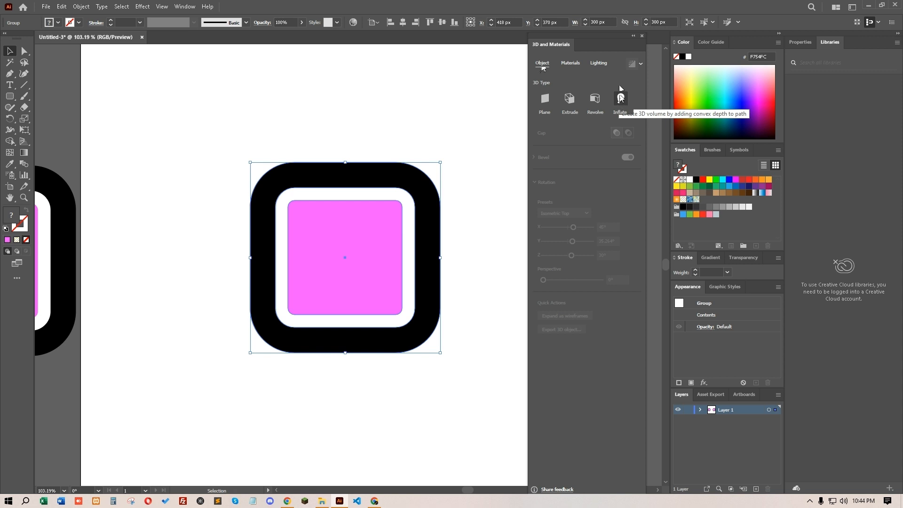
pyautogui.click(620, 98)
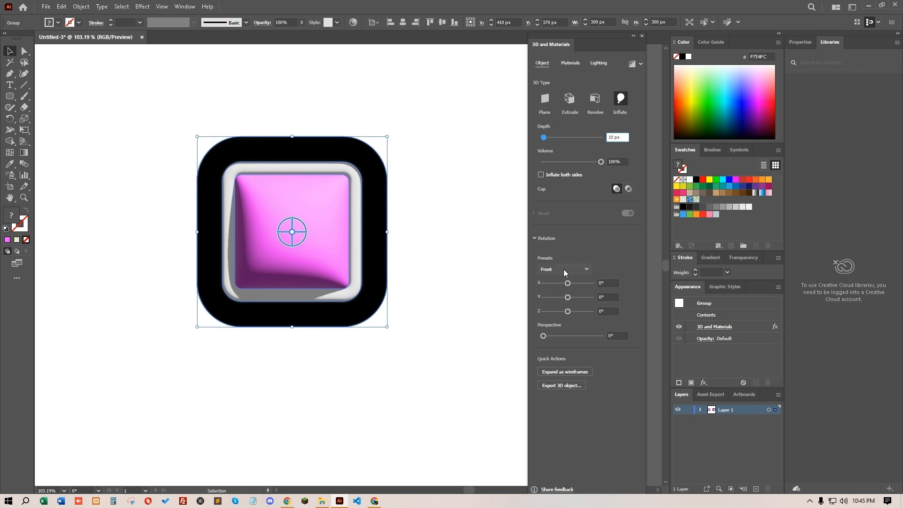
# Rotate the inflated group to the Isometric Top preset and set its depth to 70 px.
pyautogui.click(564, 269)
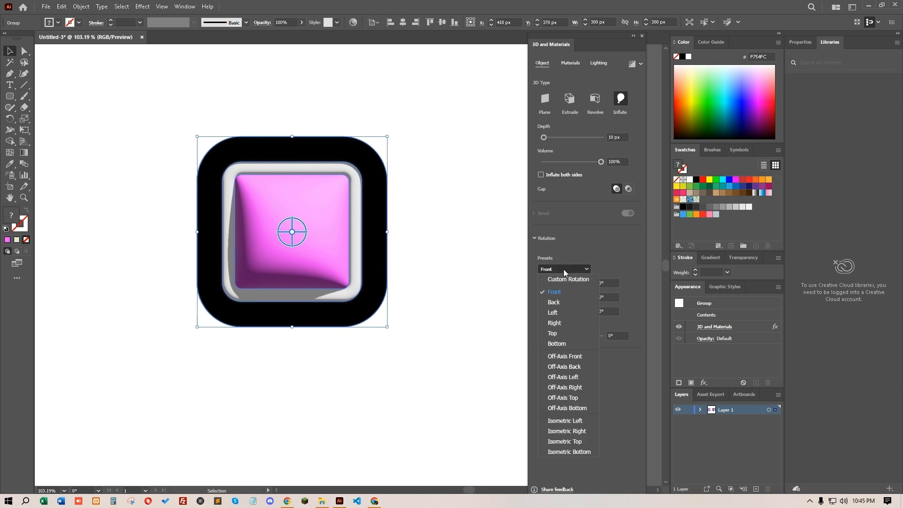
pyautogui.click(565, 442)
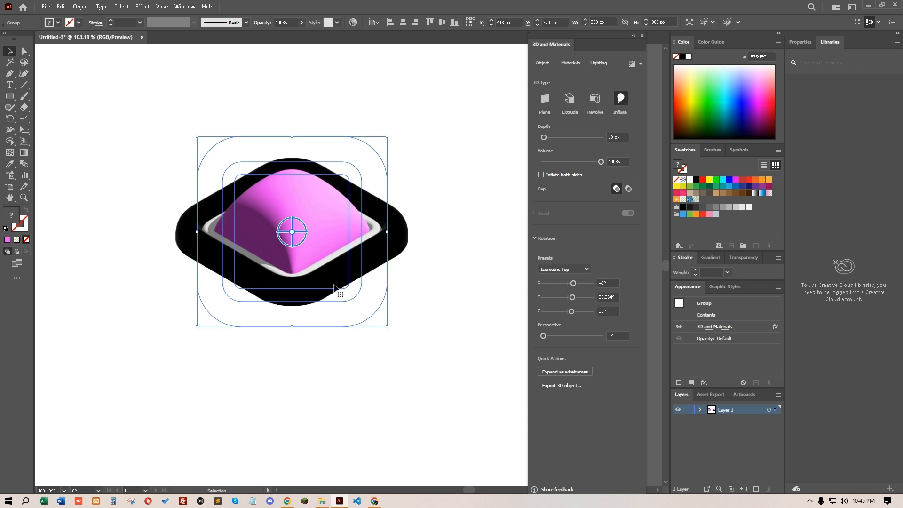
pyautogui.click(609, 136)
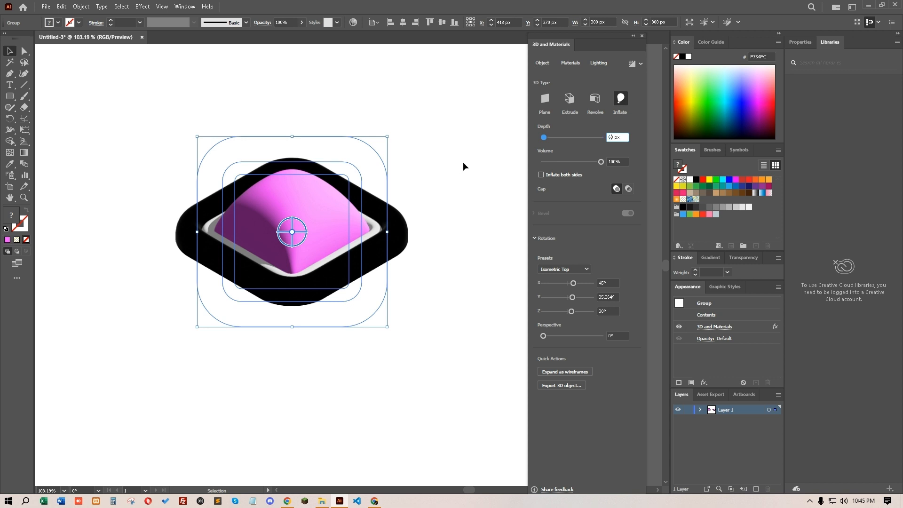
pyautogui.write('6')
pyautogui.press('Return')
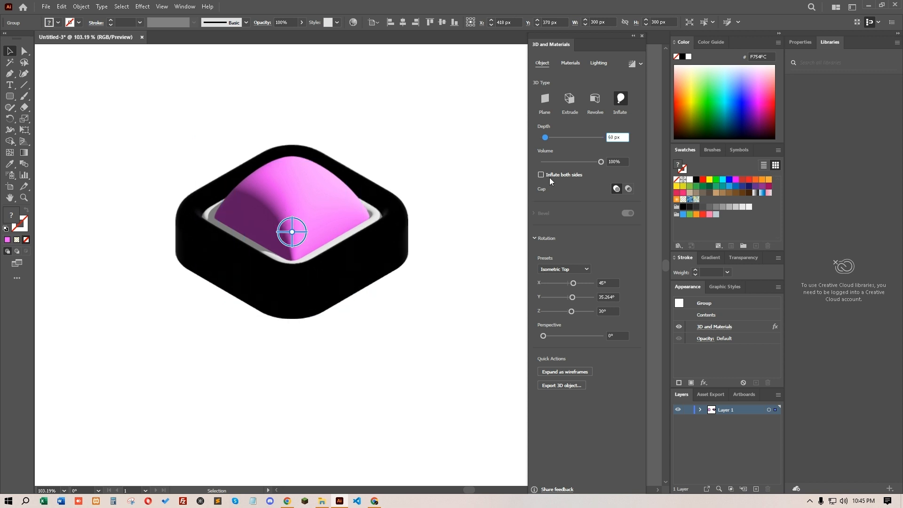
pyautogui.click(613, 137)
pyautogui.write('70')
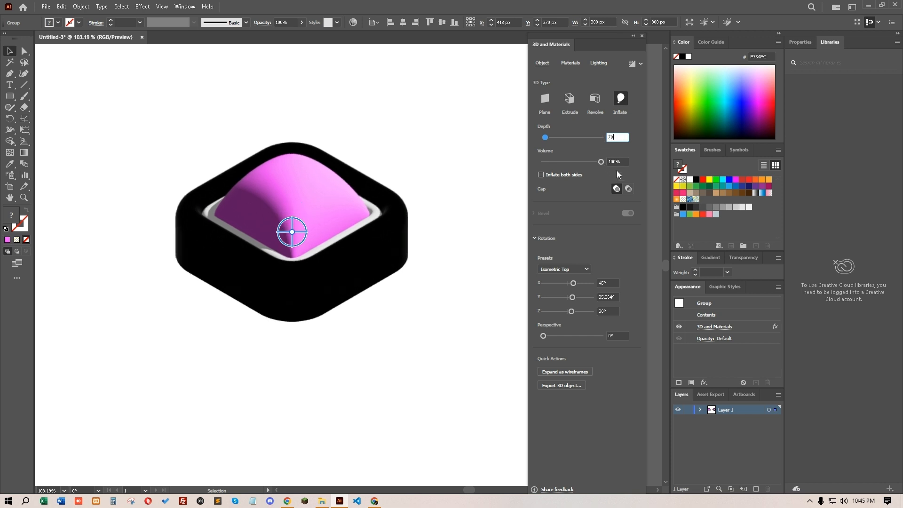
# Reduce the inflate volume of the 3D object to 55%.
pyautogui.click(620, 160)
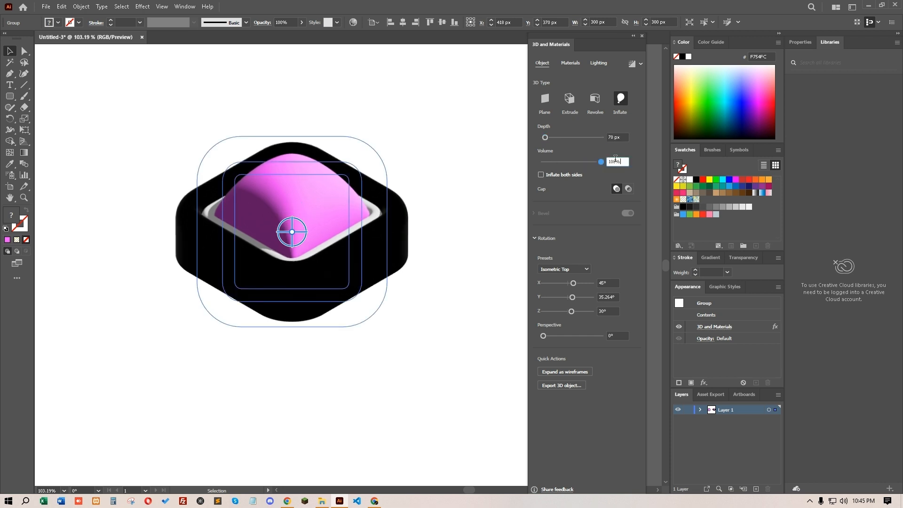
pyautogui.moveTo(599, 162); pyautogui.dragTo(573, 163)
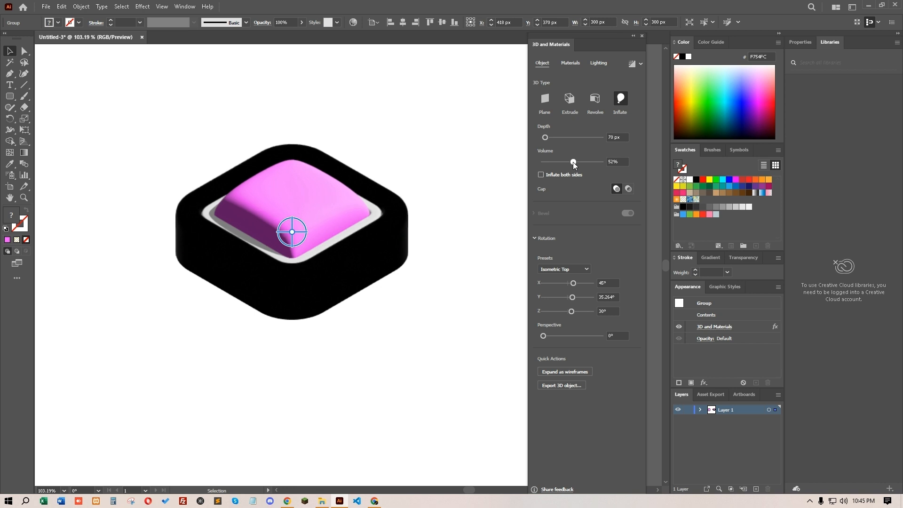
pyautogui.click(614, 161)
pyautogui.write('5')
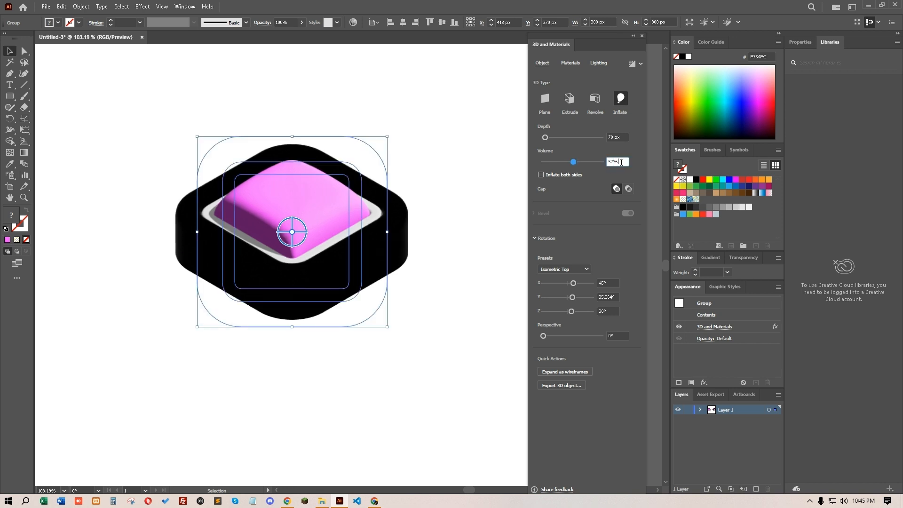
pyautogui.write('5')
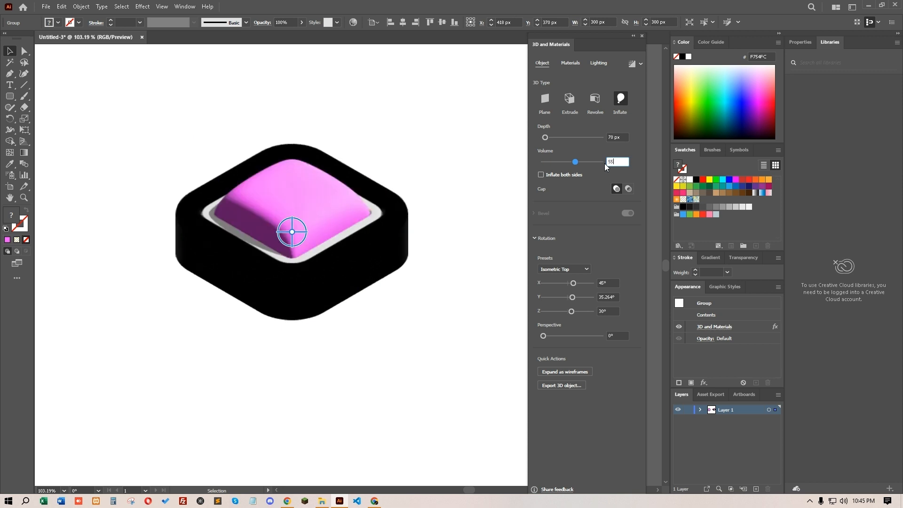
pyautogui.press('Return')
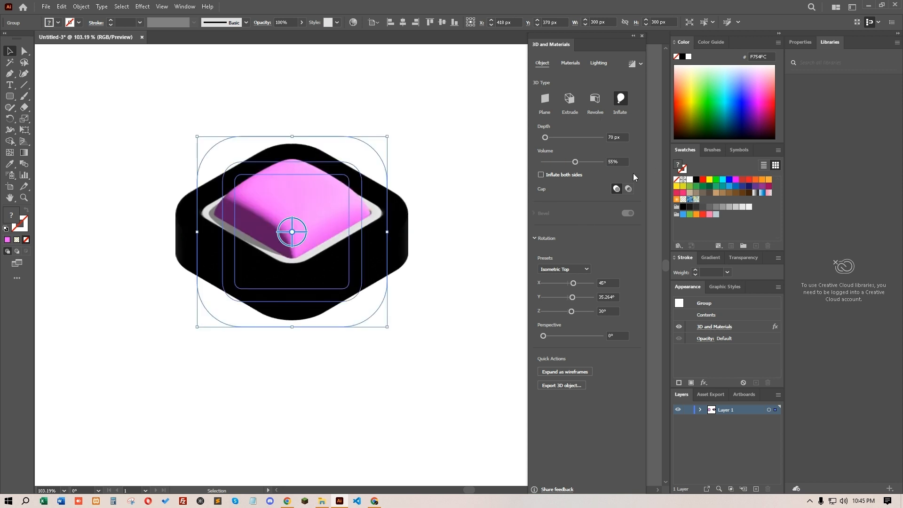
# Render the 3D object with ray tracing and set its default material's roughness to 0.13.
pyautogui.click(632, 64)
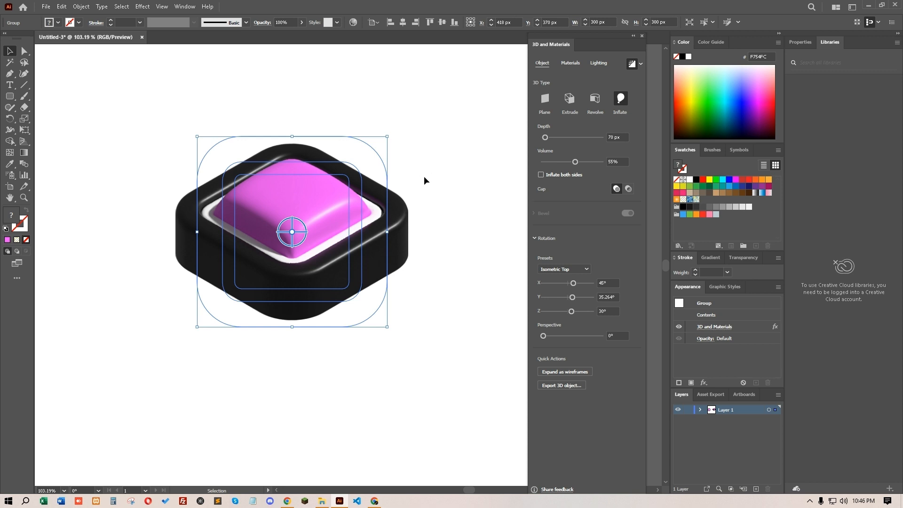
pyautogui.click(571, 63)
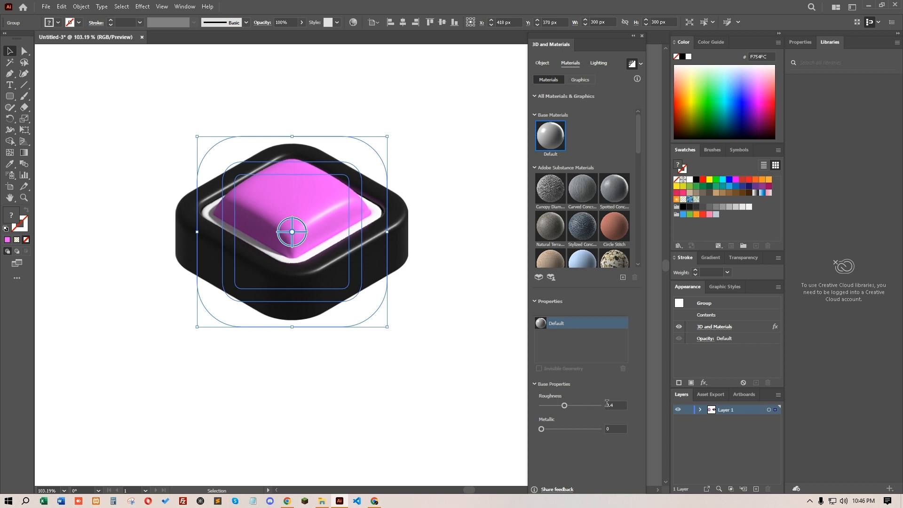
pyautogui.moveTo(610, 403); pyautogui.dragTo(623, 404)
pyautogui.write('13')
pyautogui.press('Return')
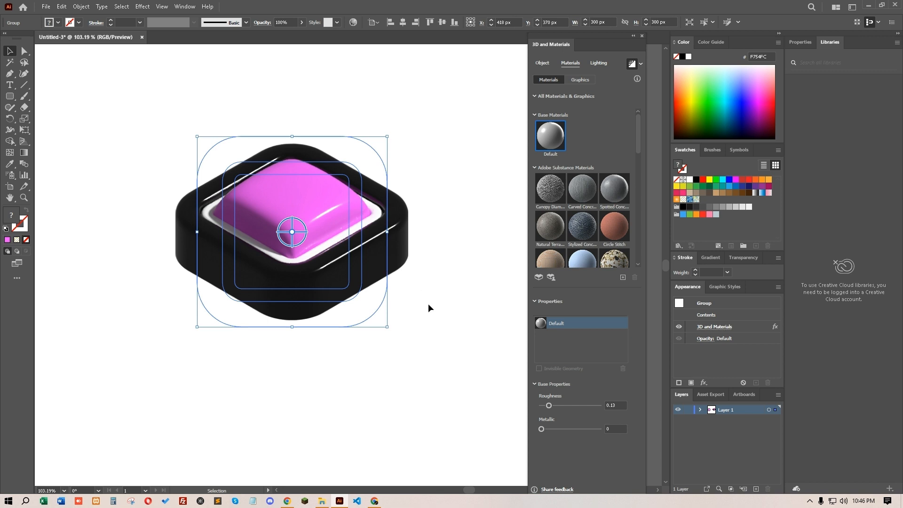
# Set the light's rotation on the 3D object to about -63° and its height to 50°.
pyautogui.click(596, 64)
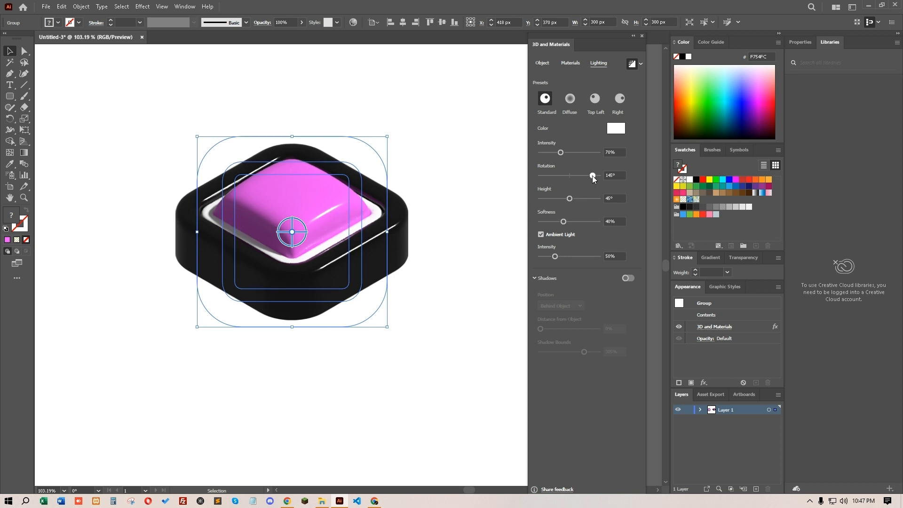
pyautogui.moveTo(592, 175); pyautogui.dragTo(559, 175)
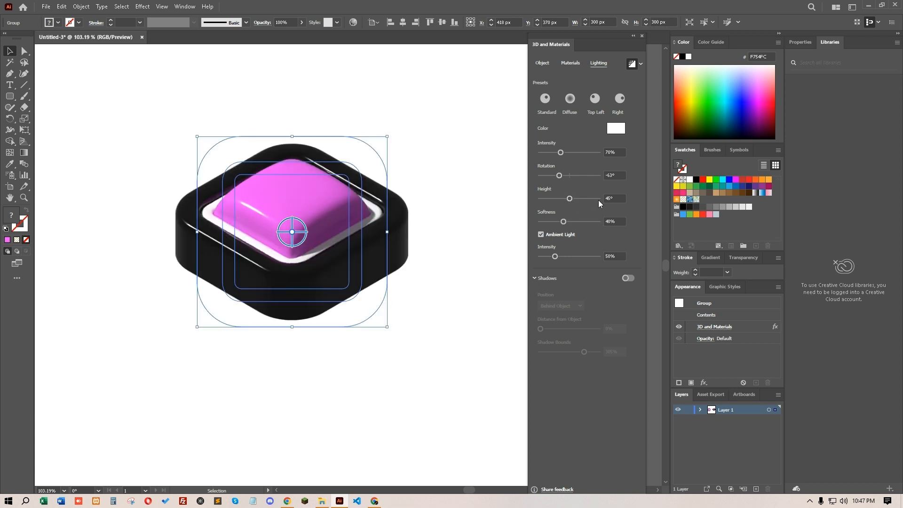
pyautogui.click(614, 199)
pyautogui.write('50')
pyautogui.press('Return')
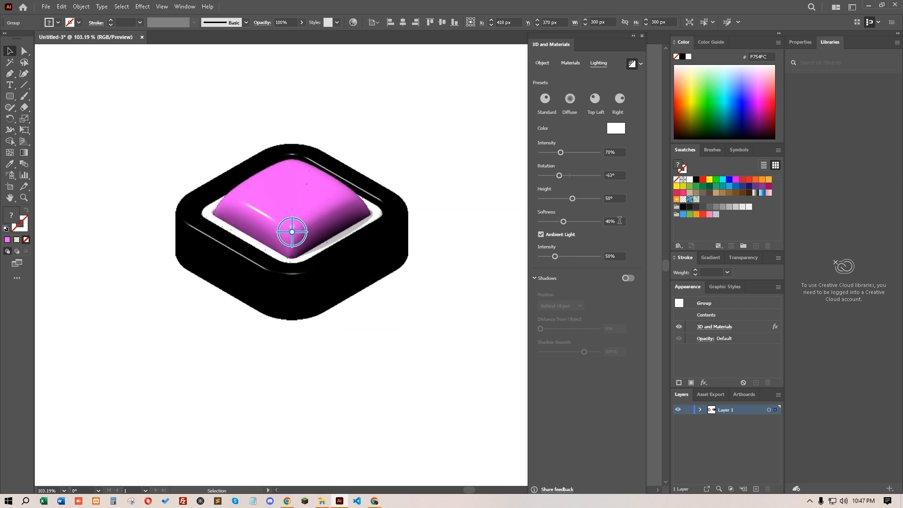
# Set the light's softness to 55% and turn on shadows for the 3D object.
pyautogui.click(607, 221)
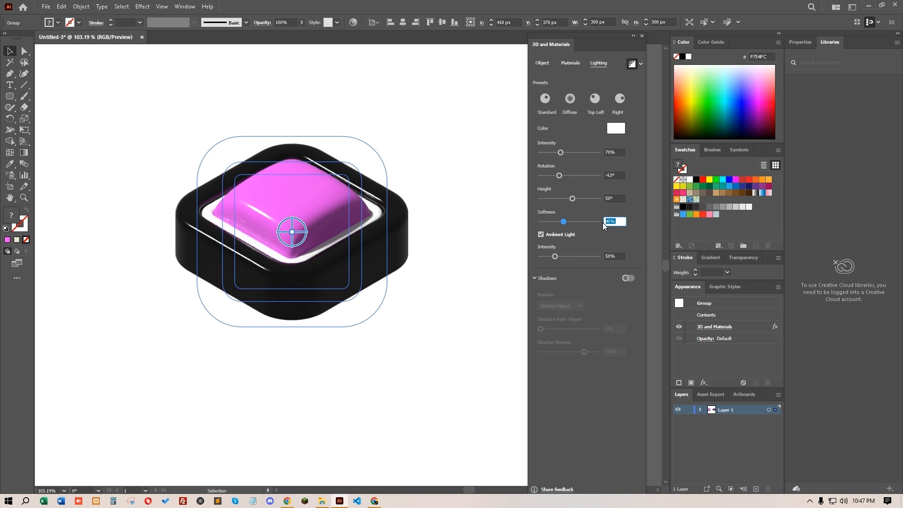
pyautogui.write('55')
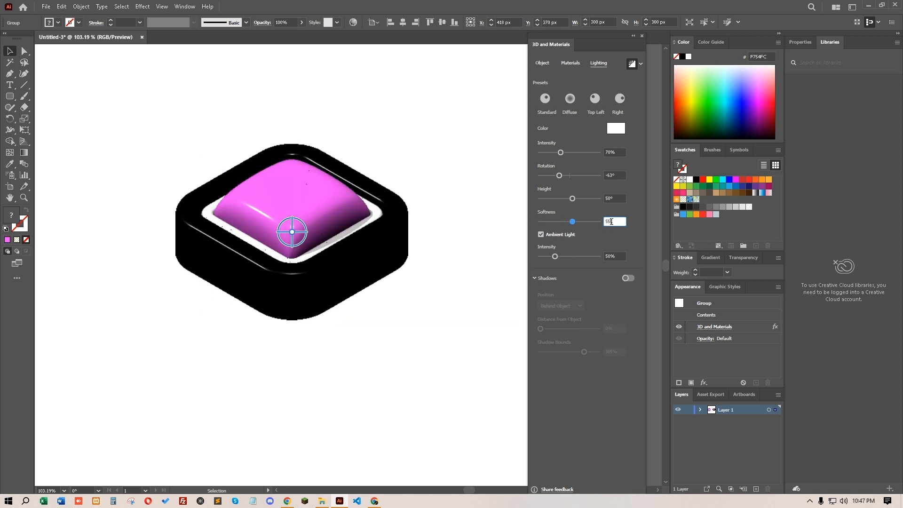
pyautogui.click(616, 198)
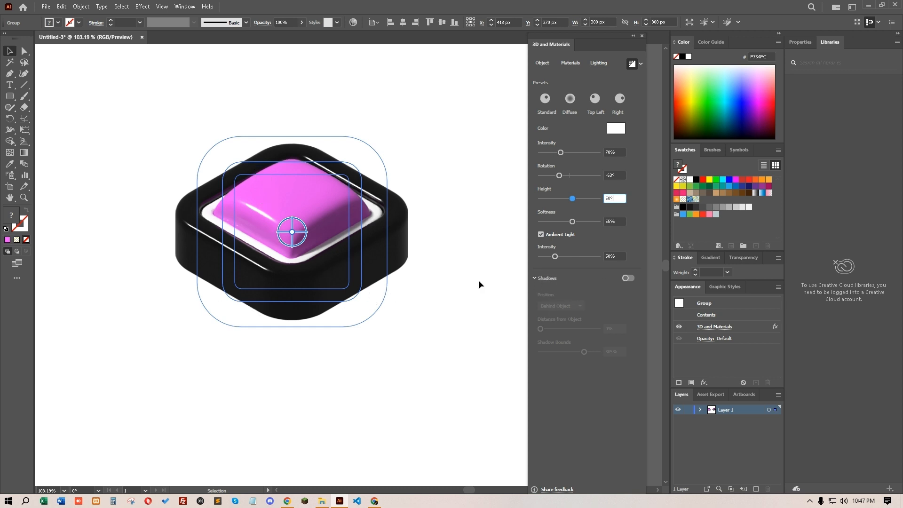
pyautogui.click(629, 278)
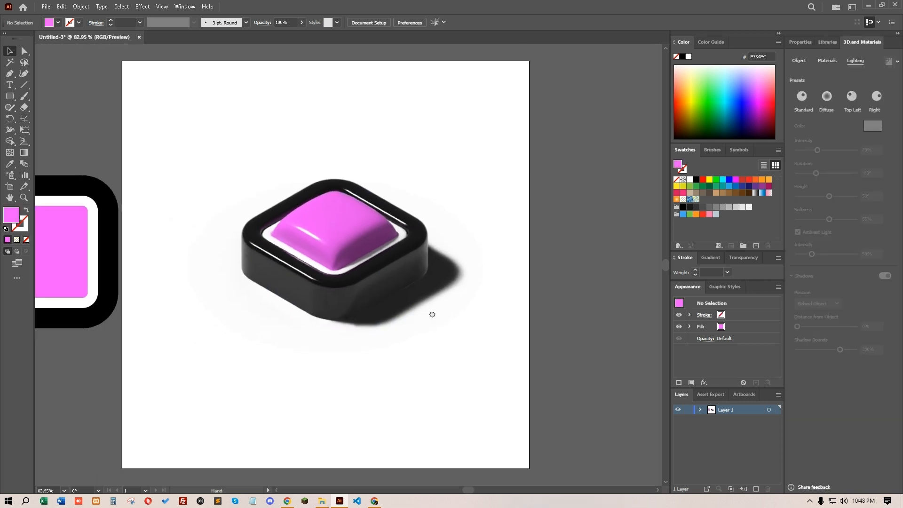
# Move the 3D object to the artboard's upper right and bring the flat copy onto the artboard's lower left.
pyautogui.scroll(-2, 429, 313)
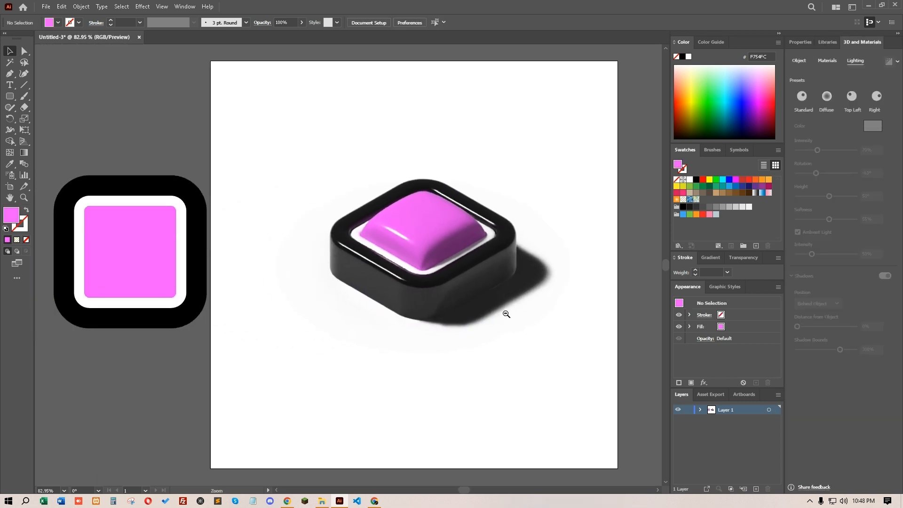
pyautogui.moveTo(449, 287); pyautogui.dragTo(487, 241)
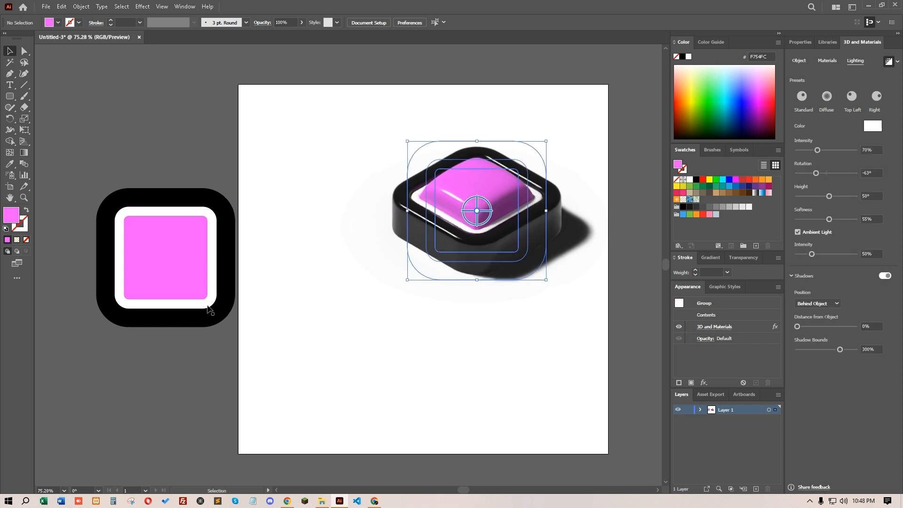
pyautogui.moveTo(187, 291); pyautogui.dragTo(361, 387)
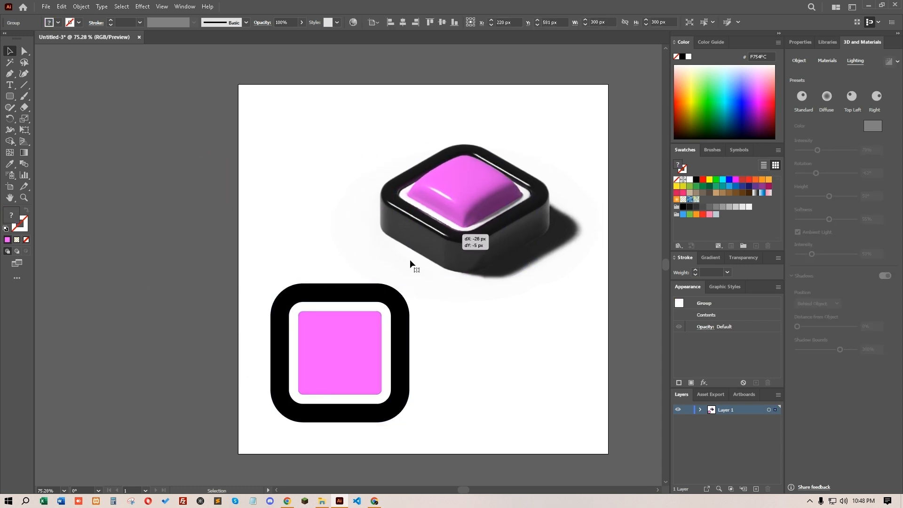
pyautogui.press('ctrl')
pyautogui.scroll(4, 385, 347)
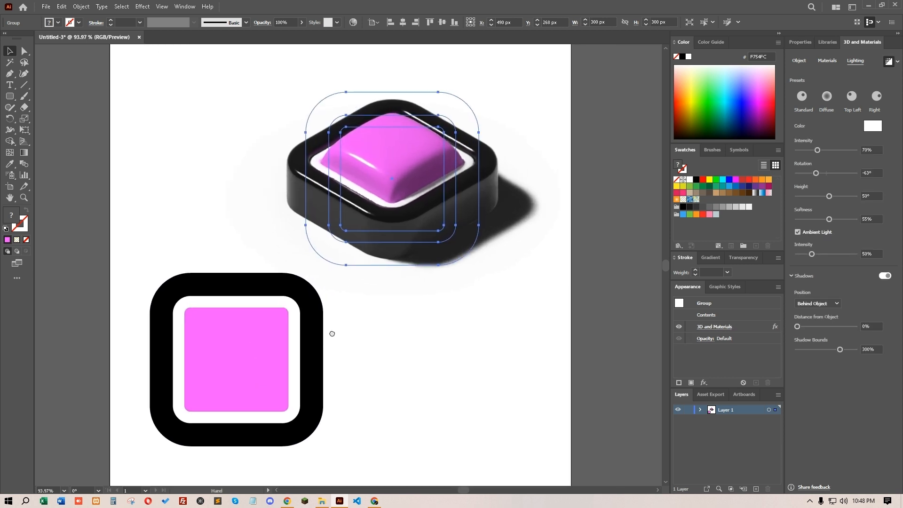
pyautogui.scroll(-1, 348, 338)
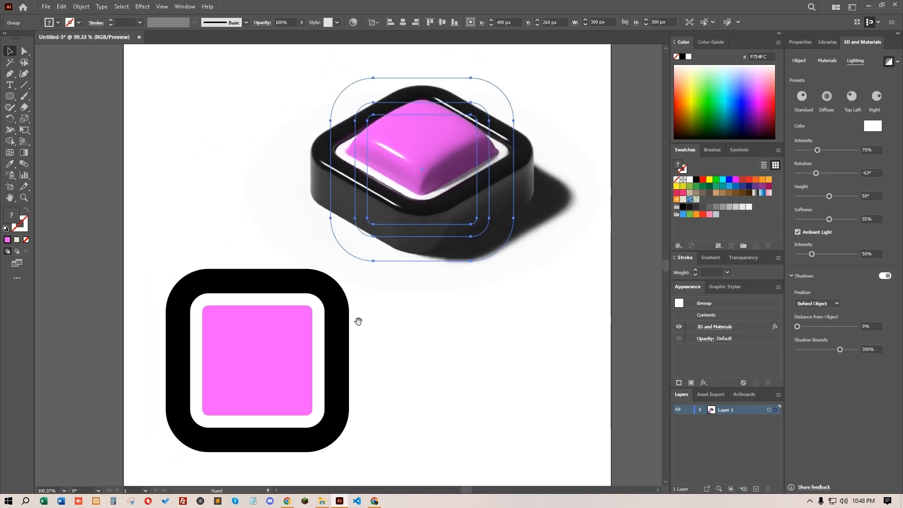
pyautogui.click(222, 215)
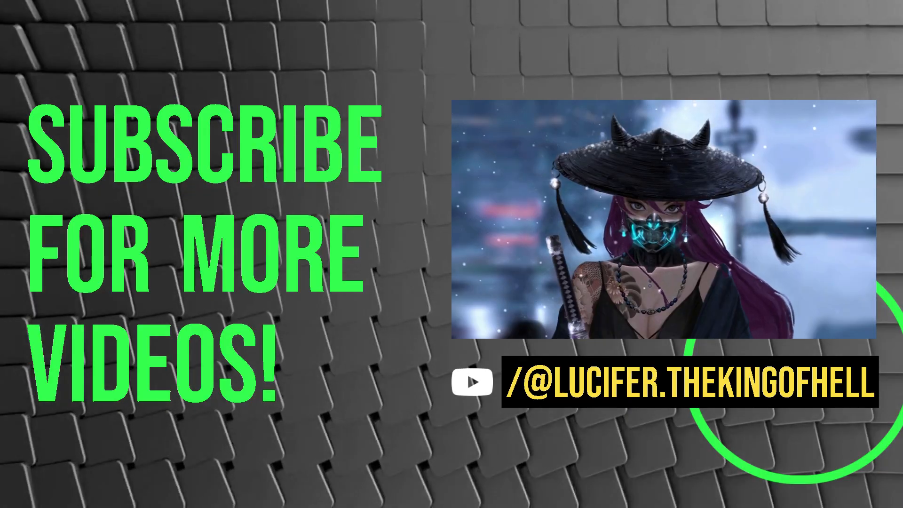